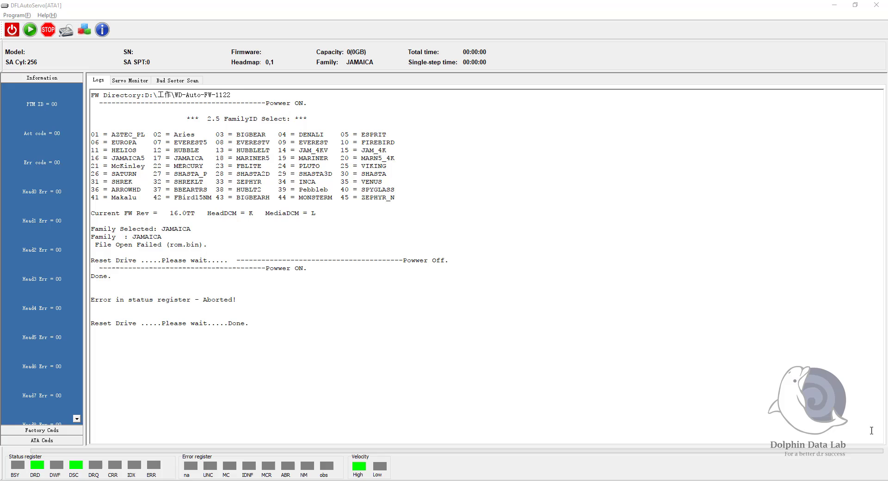
# Step: Highlight the last Reset Drive line and the 'Error in status register - Aborted!' message in the log
pyautogui.click(280, 322)
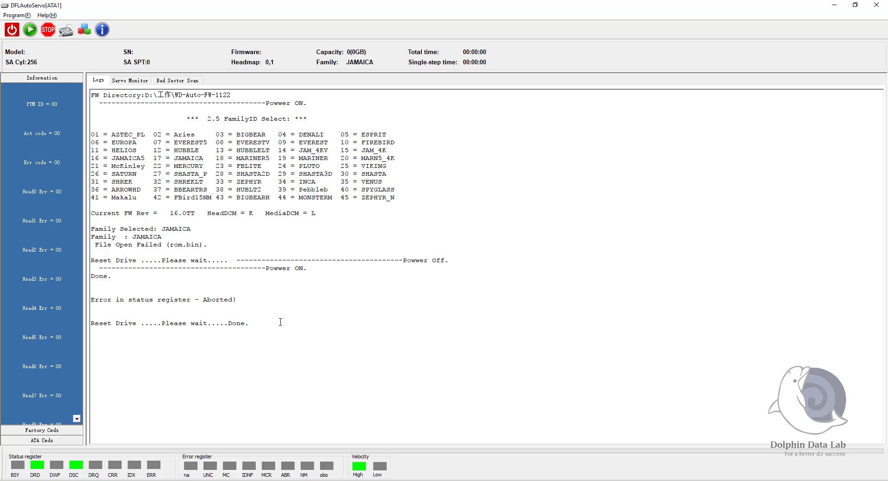
pyautogui.hotkey('shift', 'Right')
pyautogui.hotkey('shift', 'Right')
pyautogui.hotkey('shift', 'Right')
pyautogui.hotkey('shift', 'Right')
pyautogui.hotkey('shift', 'Right')
pyautogui.hotkey('shift', 'Right')
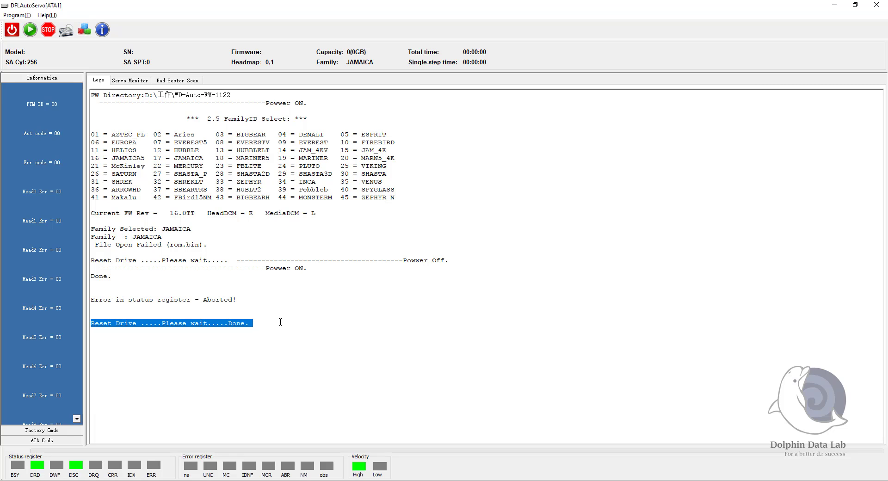
pyautogui.press('Right')
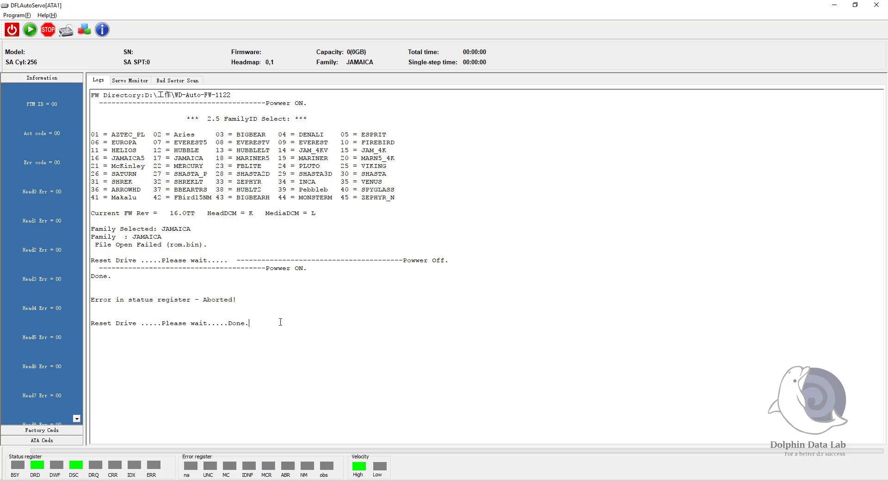
pyautogui.hotkey('shift', 'Left')
pyautogui.hotkey('shift', 'Left')
pyautogui.hotkey('shift', 'Left')
pyautogui.hotkey('shift', 'Left')
pyautogui.hotkey('shift', 'Left')
pyautogui.hotkey('shift', 'Left')
pyautogui.press('Down')
pyautogui.hotkey('shift', 'Right')
pyautogui.hotkey('shift', 'Right')
pyautogui.hotkey('shift', 'Right')
pyautogui.hotkey('shift', 'Right')
pyautogui.hotkey('shift', 'Right')
pyautogui.hotkey('shift', 'Right')
pyautogui.press('Right')
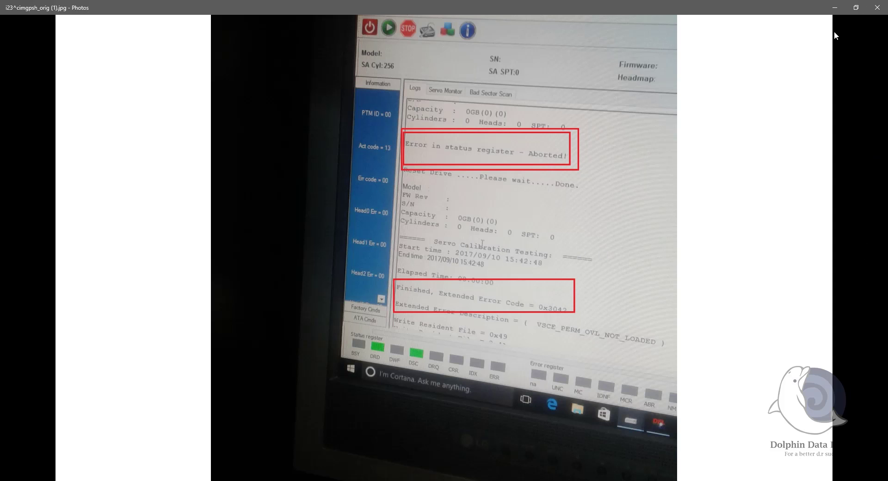
# Step: Minimize the Photos window showing the earlier 0x3042 error to reveal the AutoServo log
pyautogui.click(835, 7)
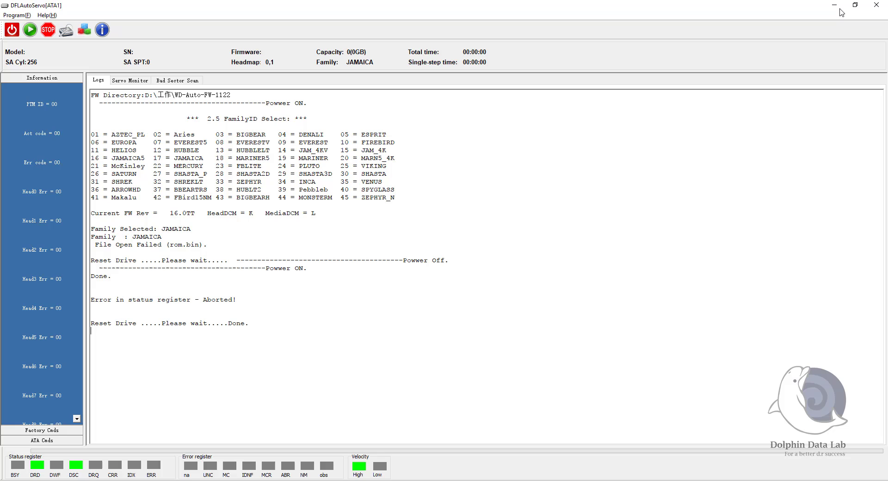
# Step: Run the Write ROM command and accept the prompt to choose an encrypted ROM
pyautogui.hotkey('alt', 'f')
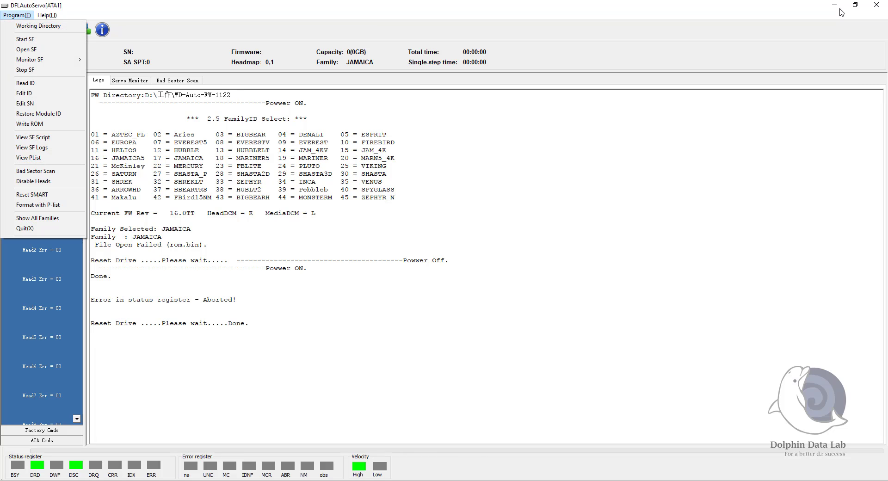
pyautogui.press('Down')
pyautogui.press('Down')
pyautogui.press('Down')
pyautogui.press('Down')
pyautogui.press('Down')
pyautogui.press('Down')
pyautogui.press('Down')
pyautogui.press('Down')
pyautogui.press('Up')
pyautogui.press('Up')
pyautogui.press('Up')
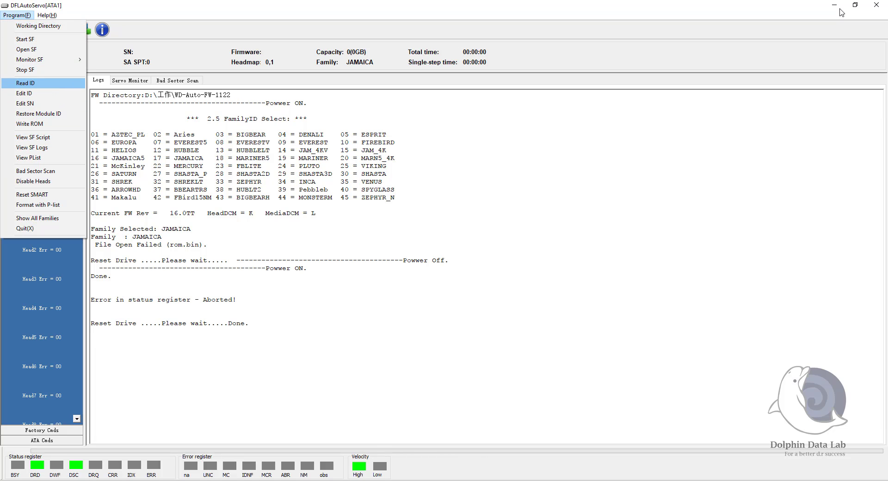
pyautogui.press('Down')
pyautogui.press('Down')
pyautogui.press('Down')
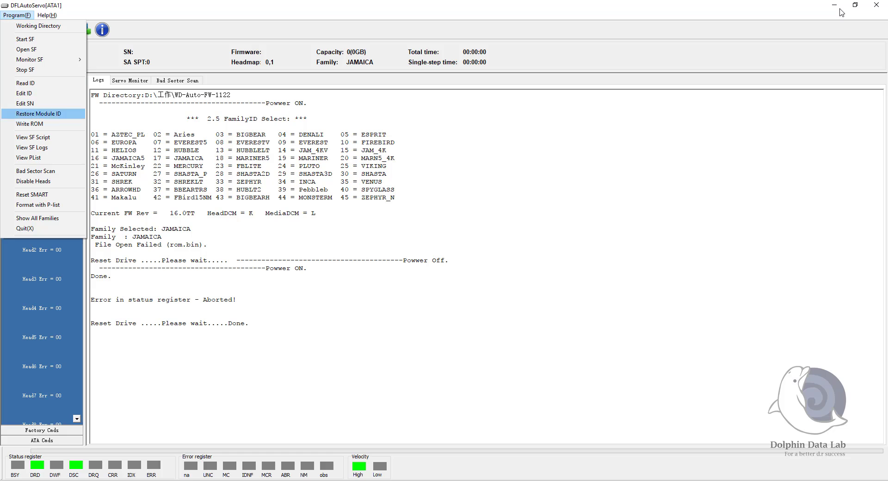
pyautogui.press('Down')
pyautogui.press('Return')
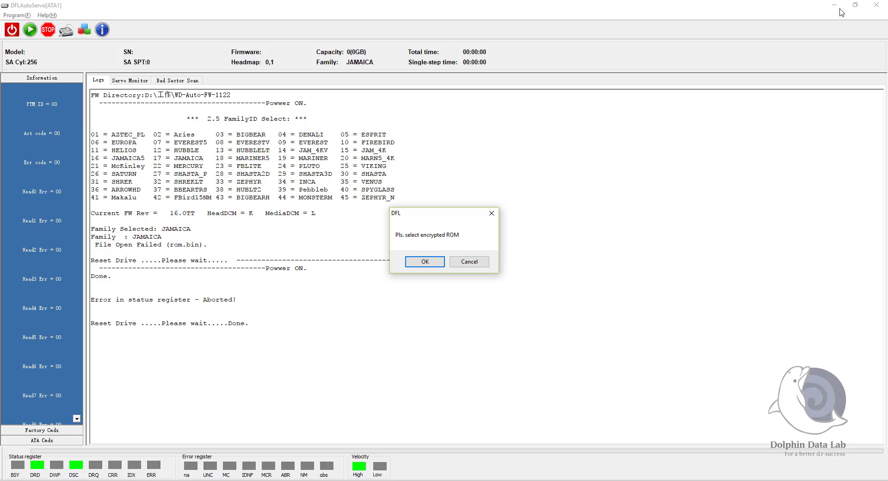
pyautogui.press('Return')
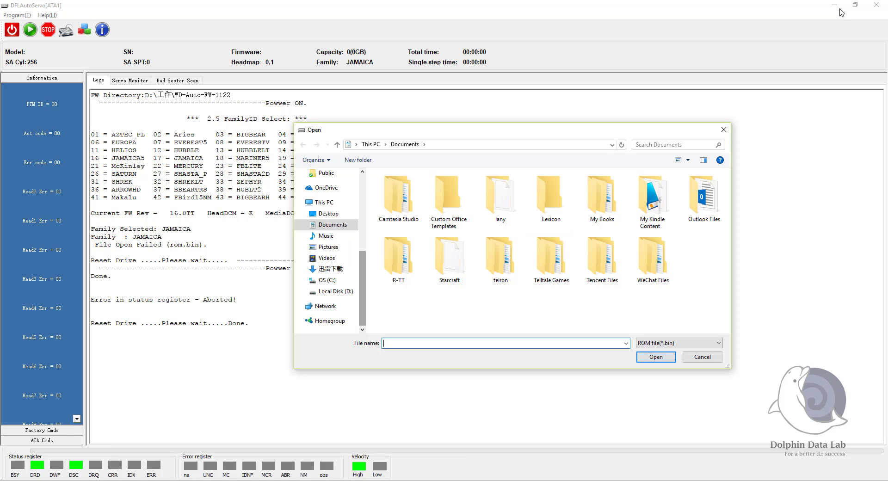
# Step: Browse the ROM file chooser to D:\工作\WD-Auto-FW-1122\2.5
pyautogui.click(331, 291)
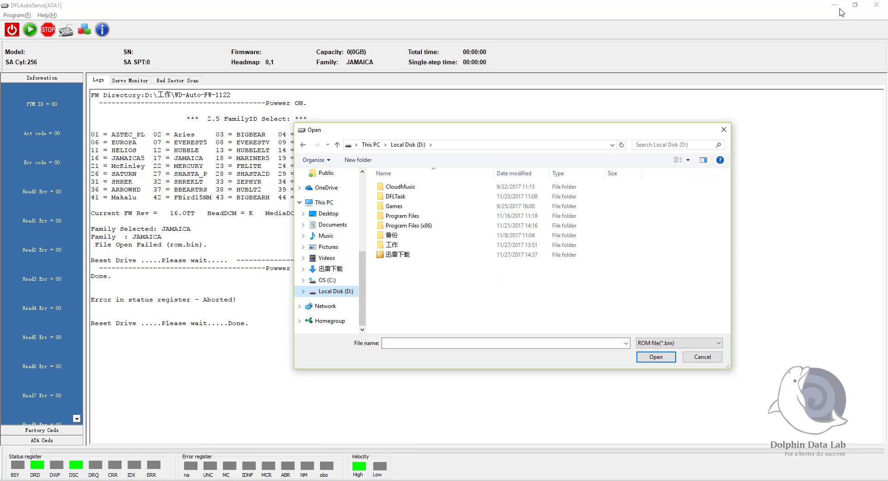
pyautogui.doubleClick(391, 245)
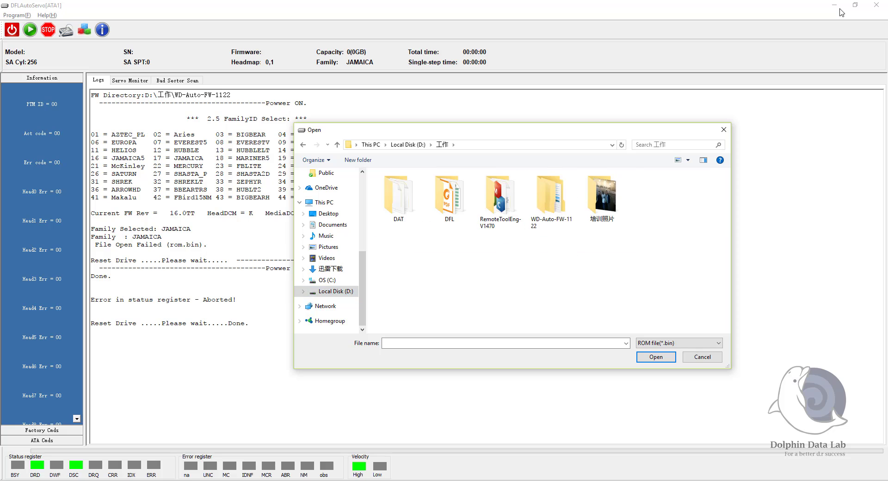
pyautogui.doubleClick(551, 201)
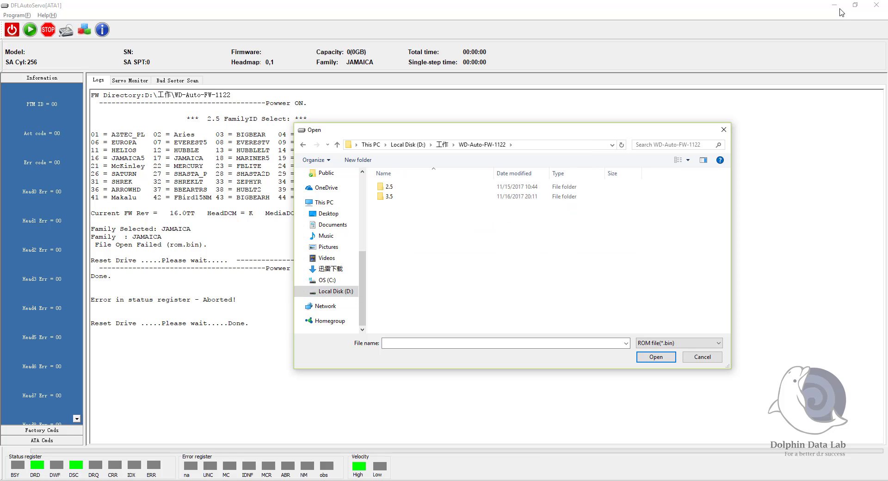
pyautogui.doubleClick(389, 187)
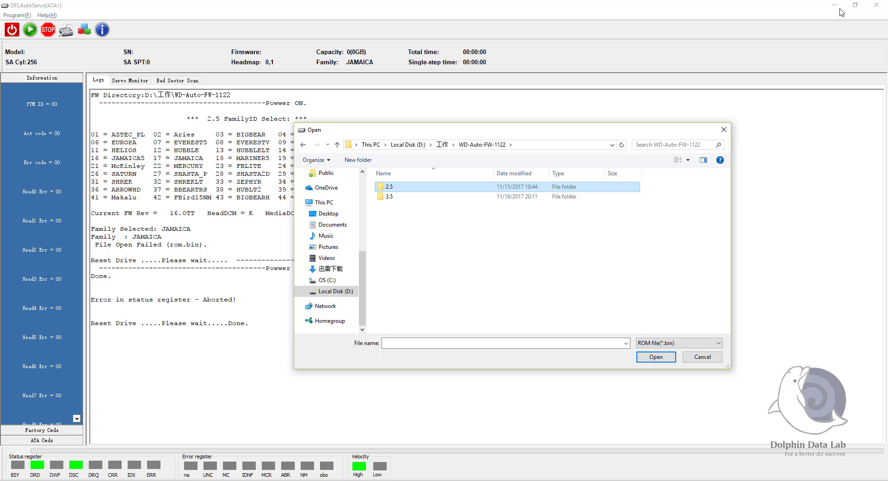
pyautogui.moveTo(448, 134)
pyautogui.mouseDown()
pyautogui.moveTo(526, 122)
pyautogui.moveTo(578, 101)
pyautogui.mouseUp()
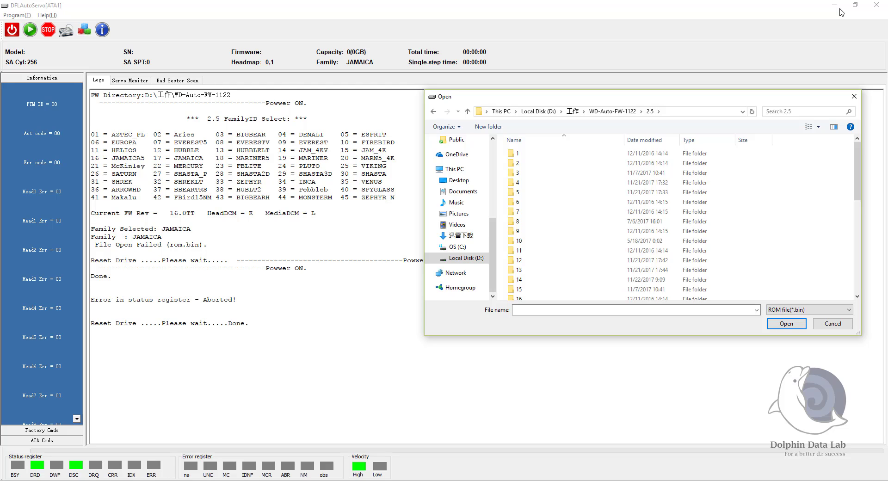
# Step: Pick the ROM .bin file in 17\16xx\16000T and write it to flash
pyautogui.scroll(-1, 601, 232)
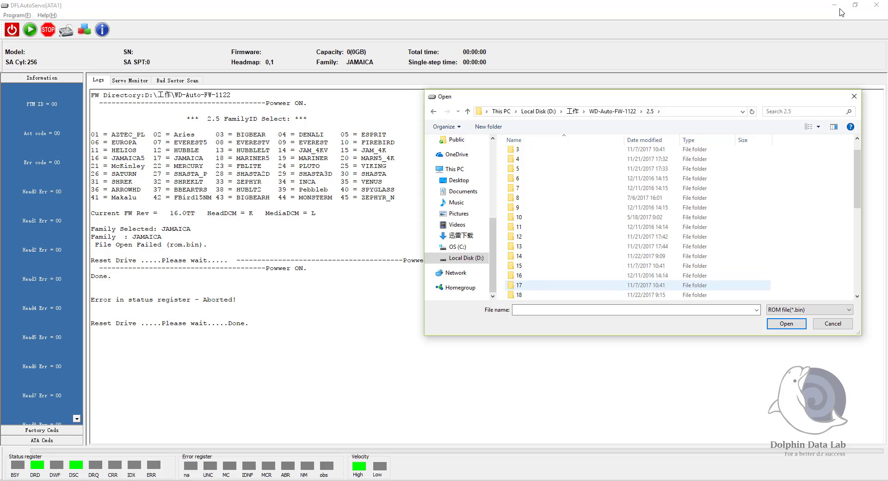
pyautogui.doubleClick(520, 285)
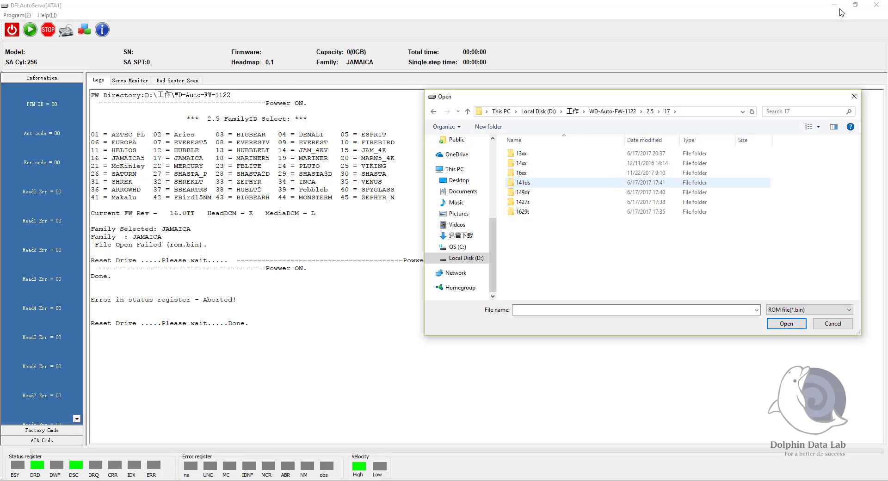
pyautogui.doubleClick(521, 173)
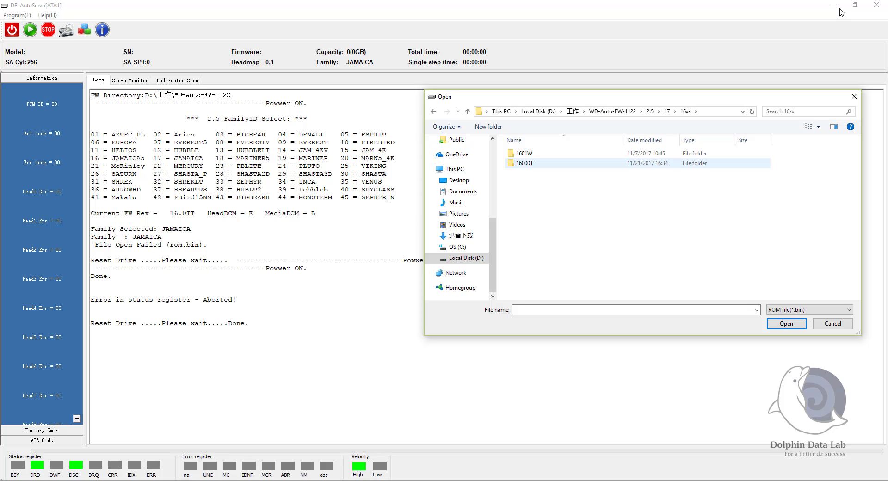
pyautogui.press('Down')
pyautogui.press('Return')
pyautogui.press('Down')
pyautogui.press('Return')
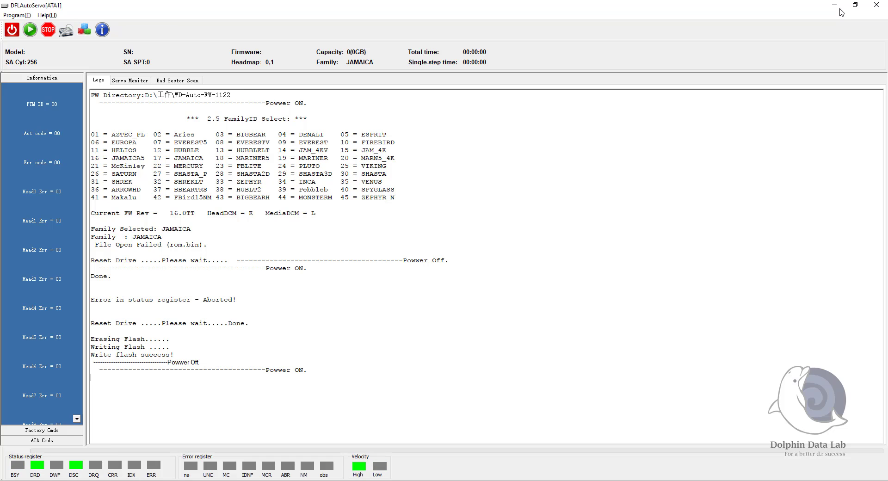
# Step: Run Disable Heads with head number 1 so resident file 0x0A is rewritten
pyautogui.hotkey('alt', 'f')
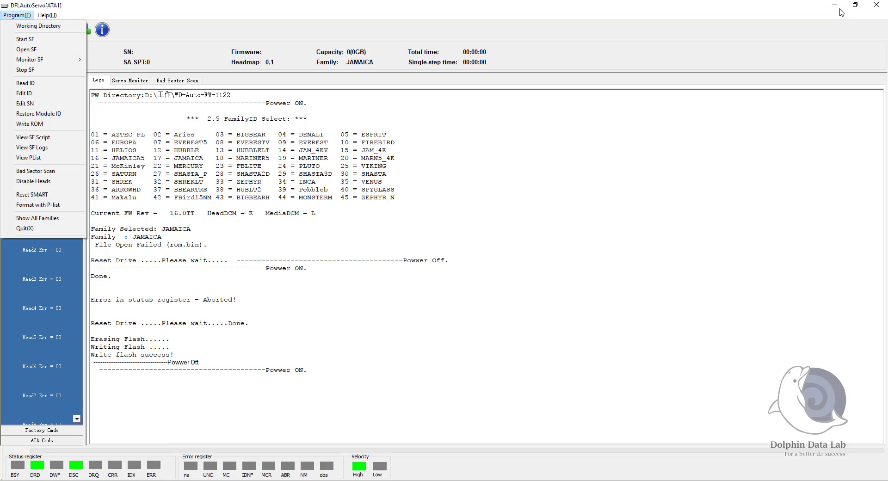
pyautogui.press('Up')
pyautogui.press('Up')
pyautogui.press('Up')
pyautogui.press('Up')
pyautogui.press('Up')
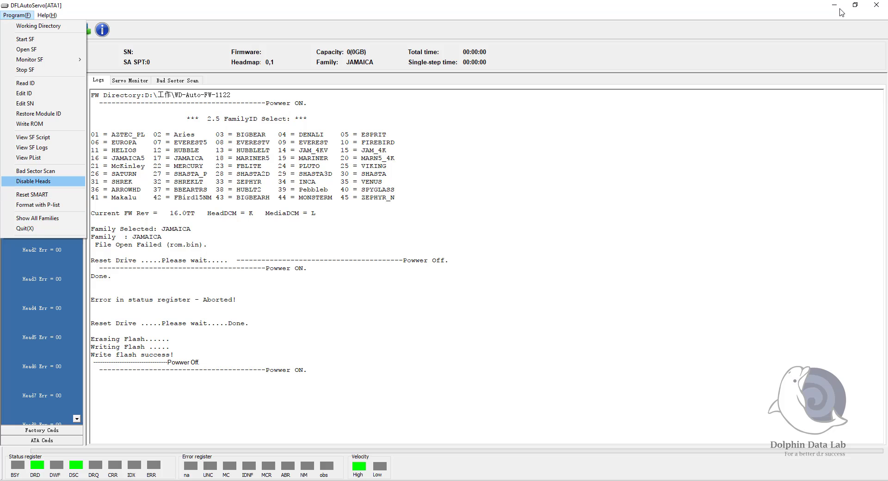
pyautogui.press('Return')
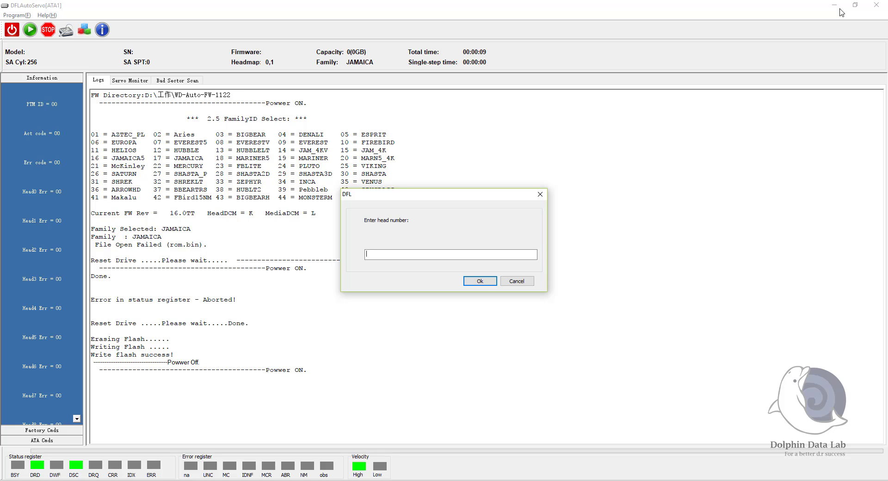
pyautogui.write('1')
pyautogui.press('Return')
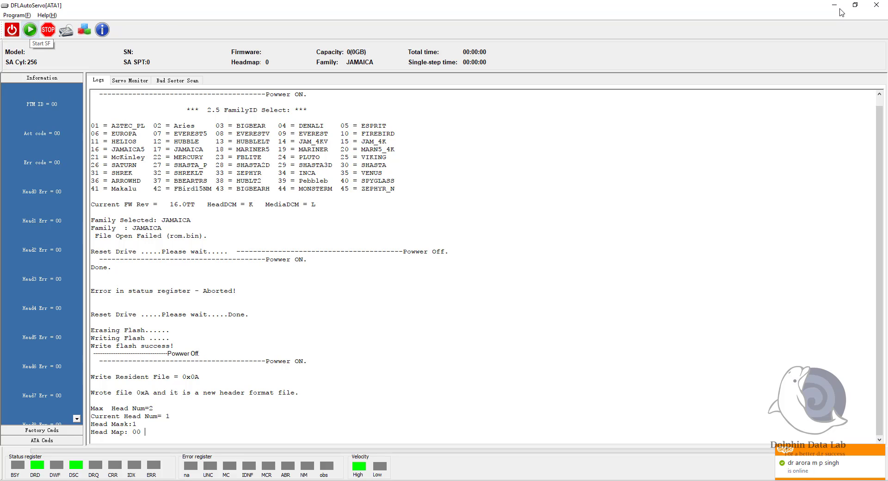
# Step: Start SF with the default servo settings, Jamaica family 17 and PCB type 2
pyautogui.click(30, 30)
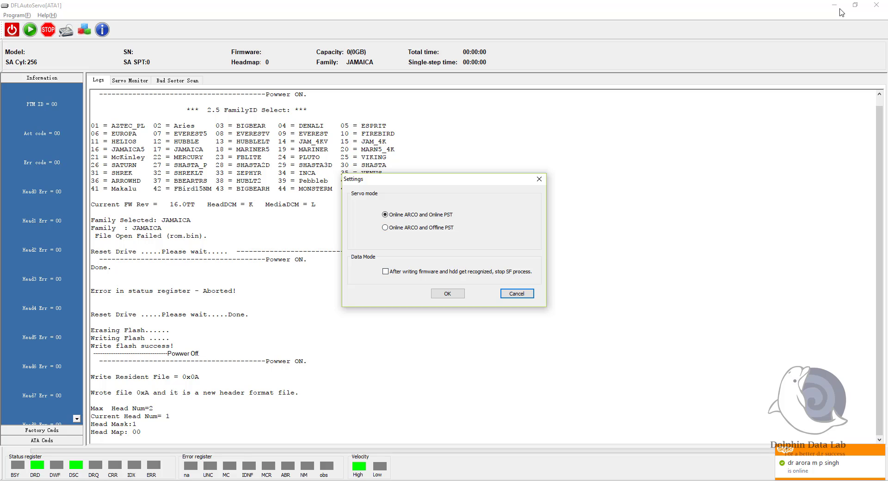
pyautogui.press('Return')
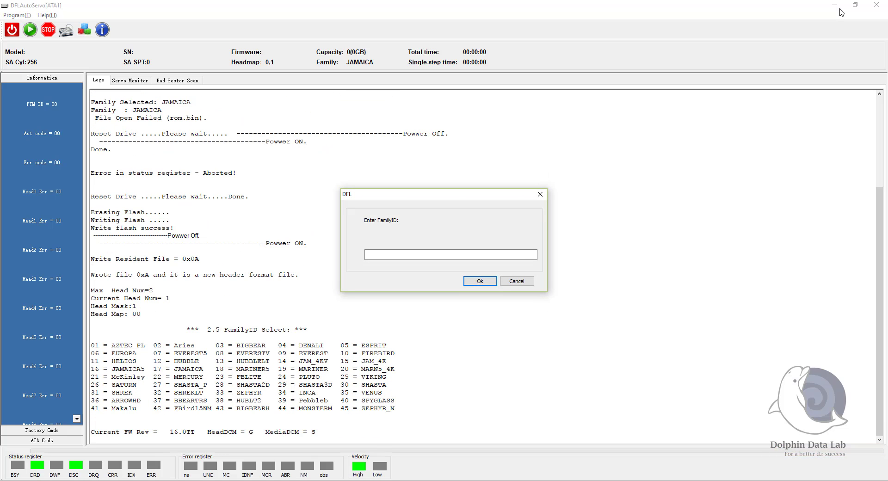
pyautogui.write('1')
pyautogui.write('7')
pyautogui.press('Return')
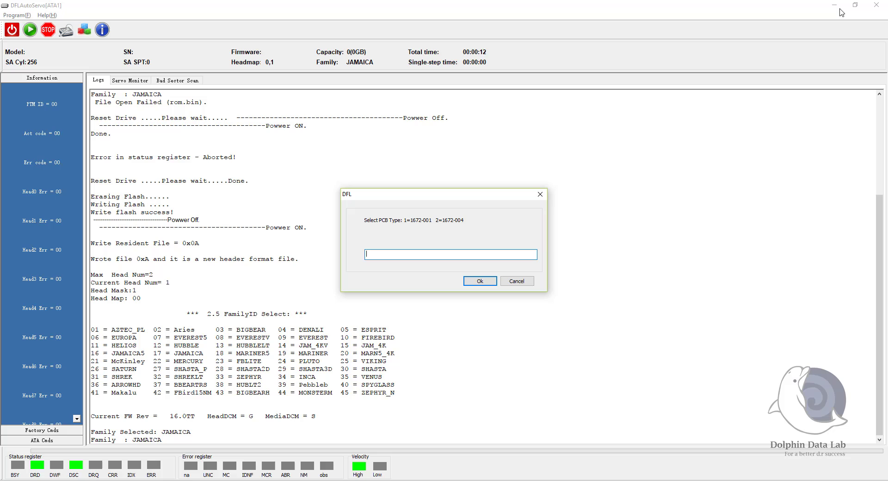
pyautogui.write('2')
pyautogui.press('Return')
pyautogui.write('3')
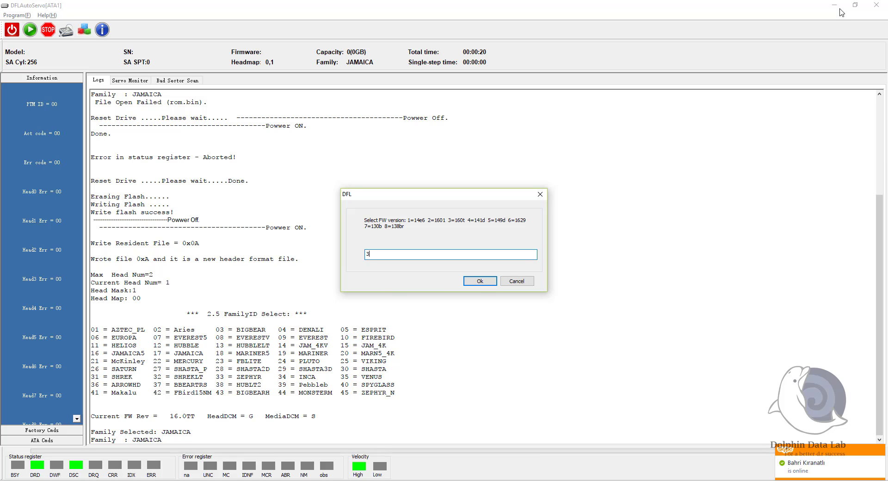
# Step: Accept firmware 160t with its DCM code, capacity option 1, and skip the head test (2)
pyautogui.press('Return')
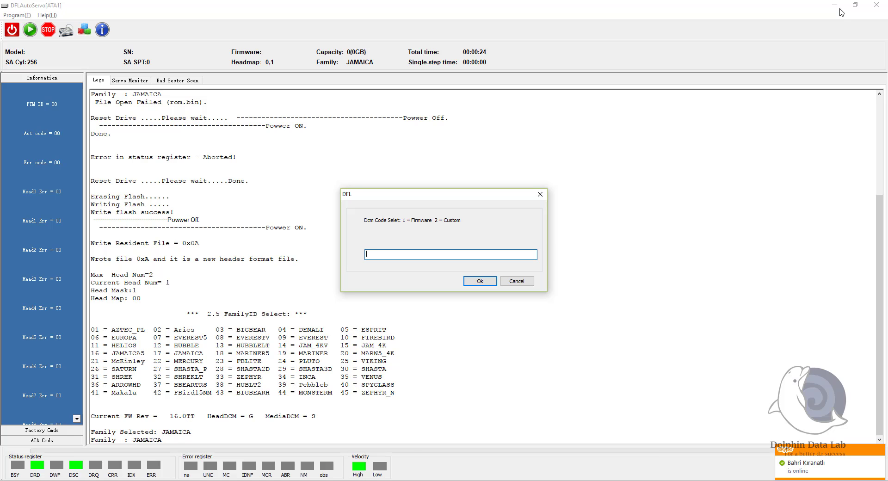
pyautogui.write('1')
pyautogui.press('Return')
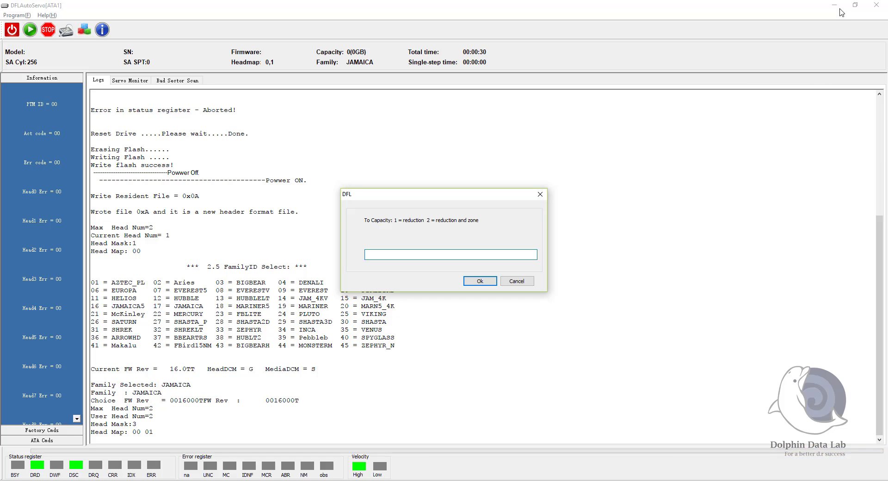
pyautogui.write('1')
pyautogui.press('Return')
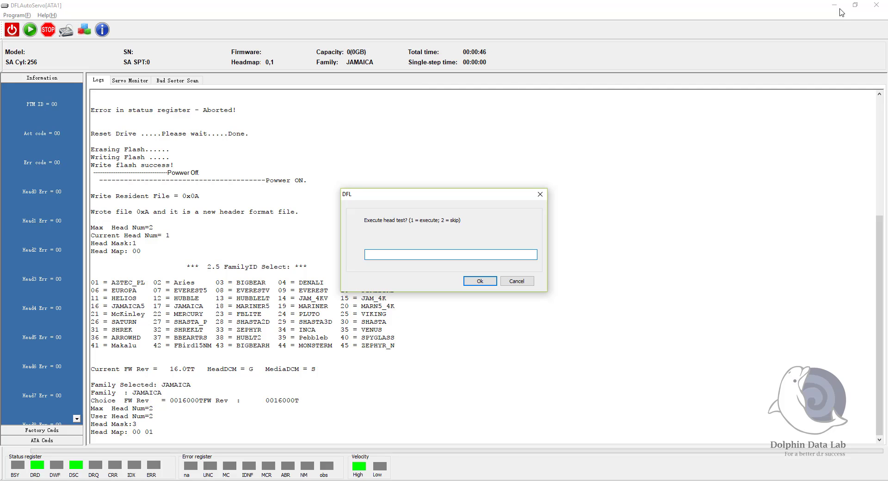
pyautogui.write('2')
pyautogui.press('Return')
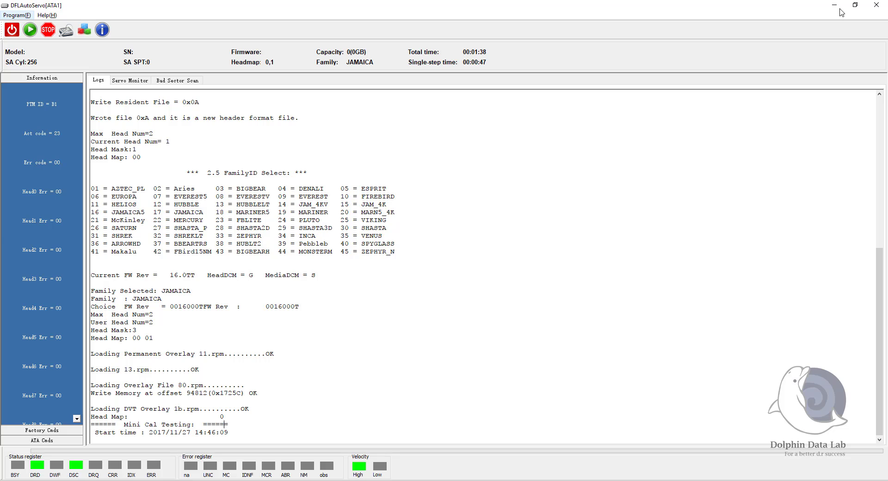
# Step: Open the Program menu to Disable Heads, then back out while Mini Cal keeps running
pyautogui.hotkey('alt', 'f')
pyautogui.press('Down')
pyautogui.press('Down')
pyautogui.press('Down')
pyautogui.press('Down')
pyautogui.press('Down')
pyautogui.press('Down')
pyautogui.press('Up')
pyautogui.press('Up')
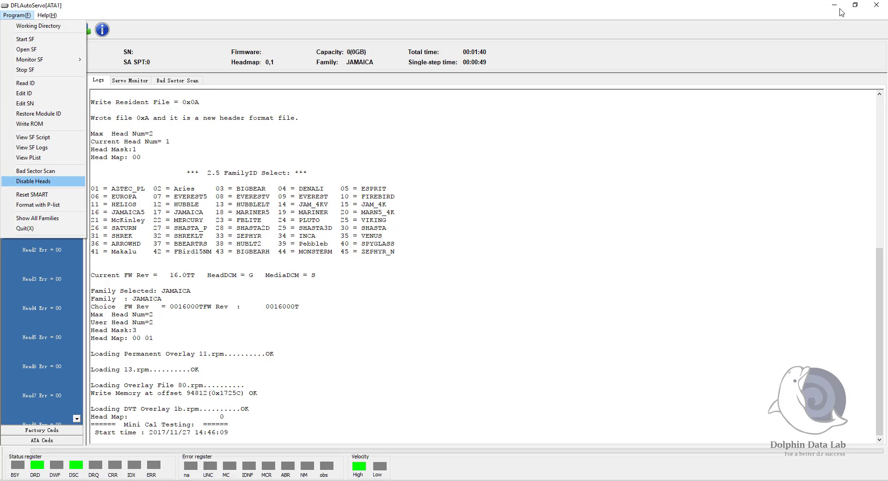
pyautogui.press('Return')
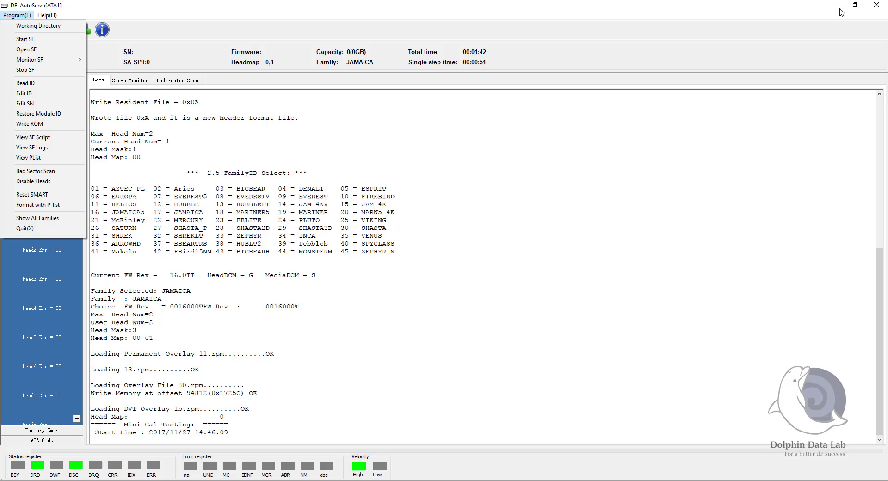